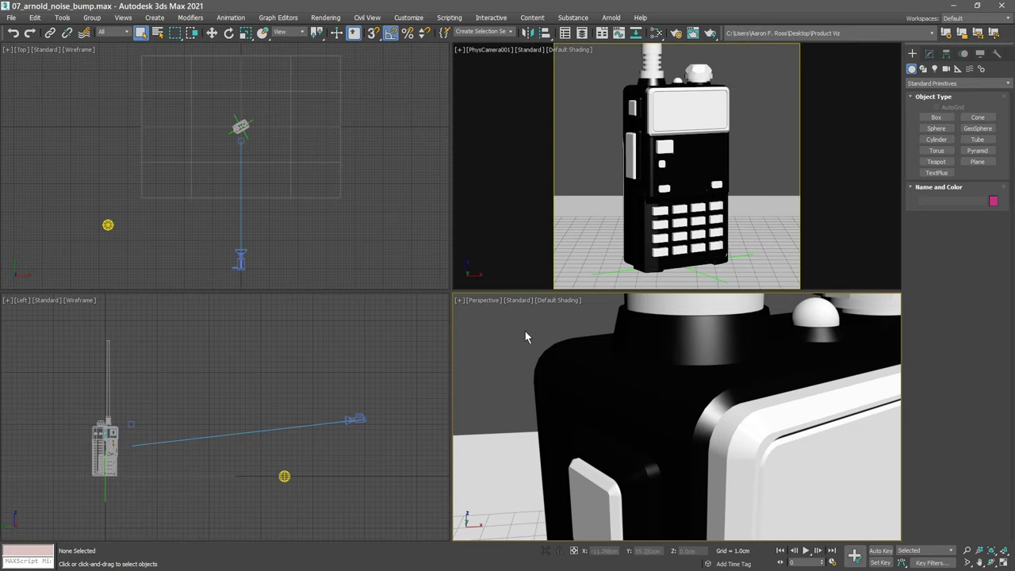
Orbit the Perspective view around the radio and bring up the Arnold menu
alt+middle_drag(604, 374, 500, 348)
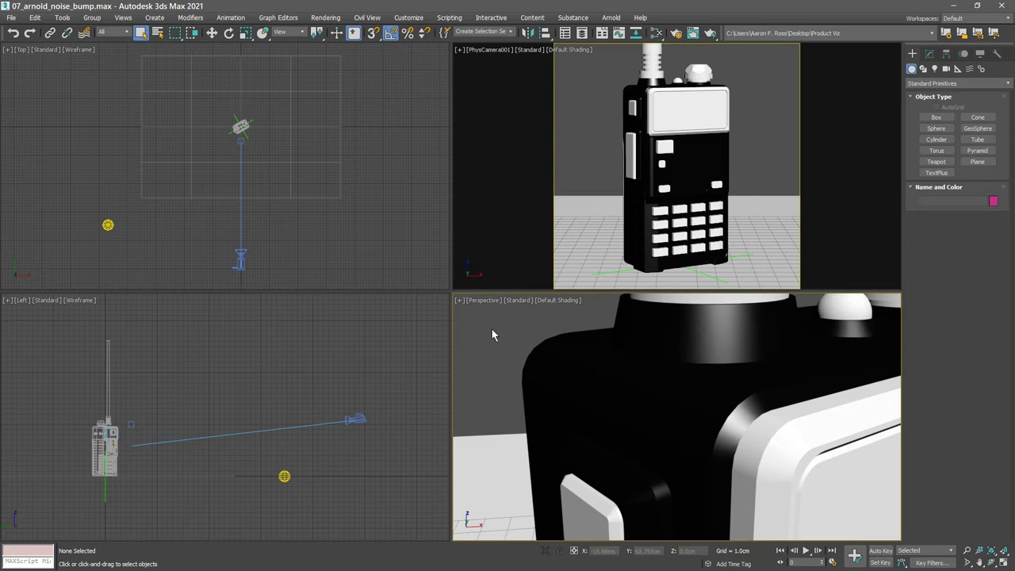
click(611, 18)
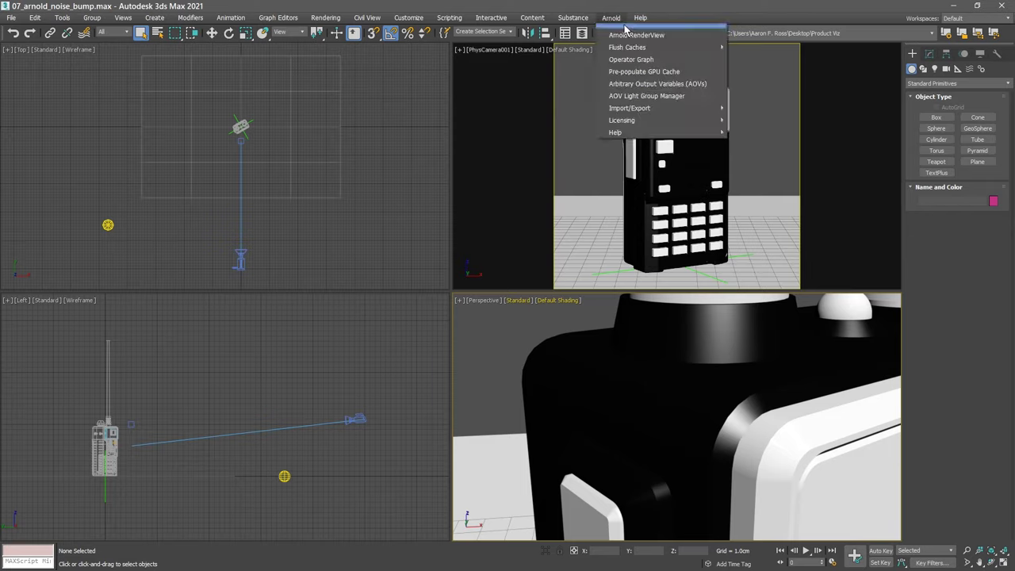
Start an Arnold RenderView IPR render, store a no-bump snapshot, and open the Slate Material Editor
click(655, 36)
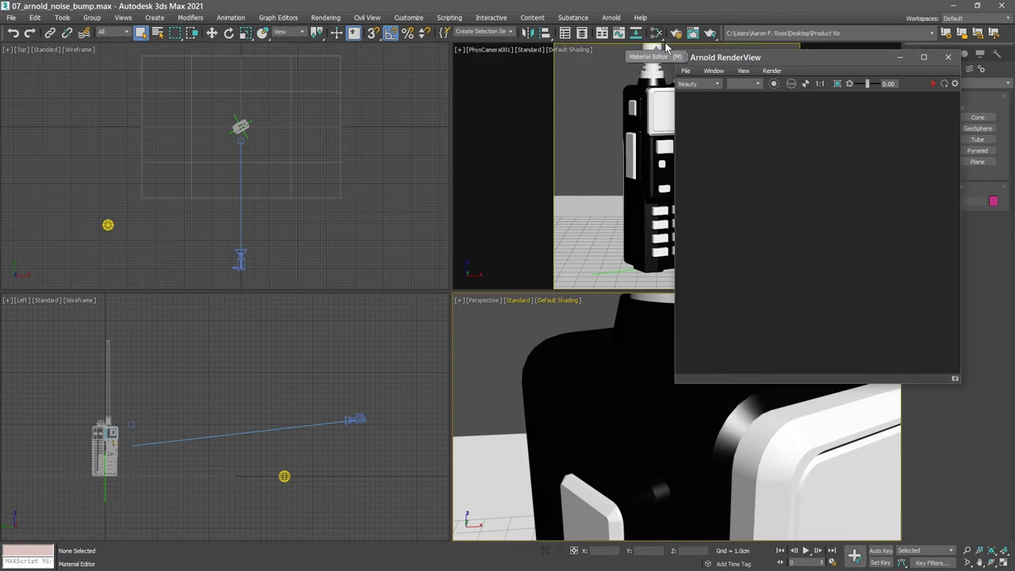
click(934, 84)
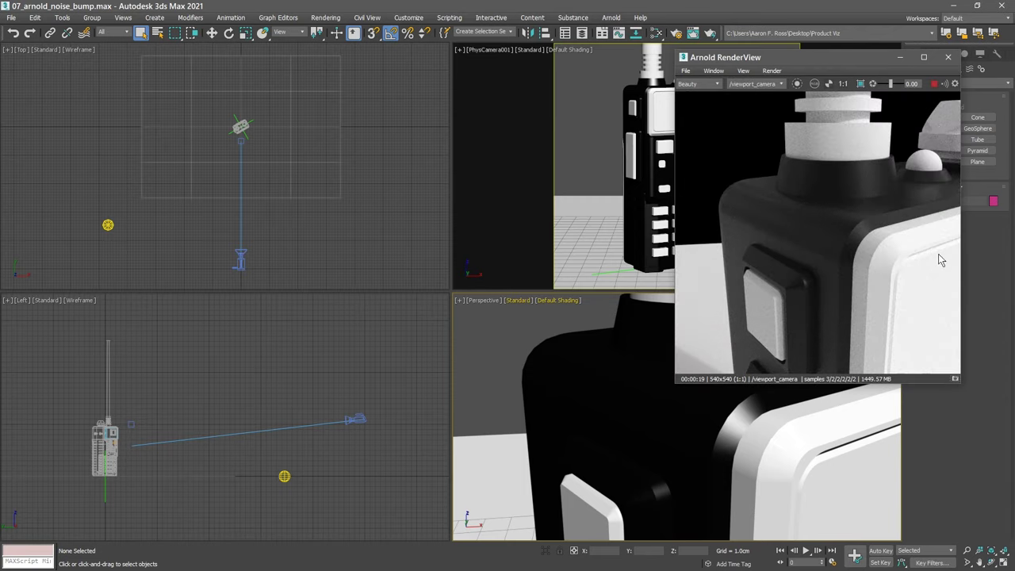
click(955, 378)
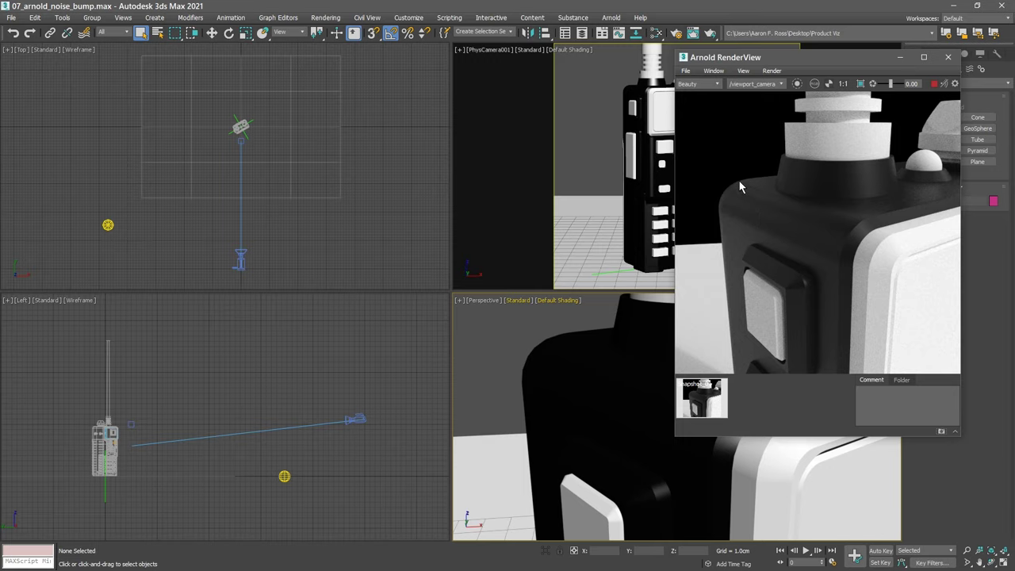
click(656, 34)
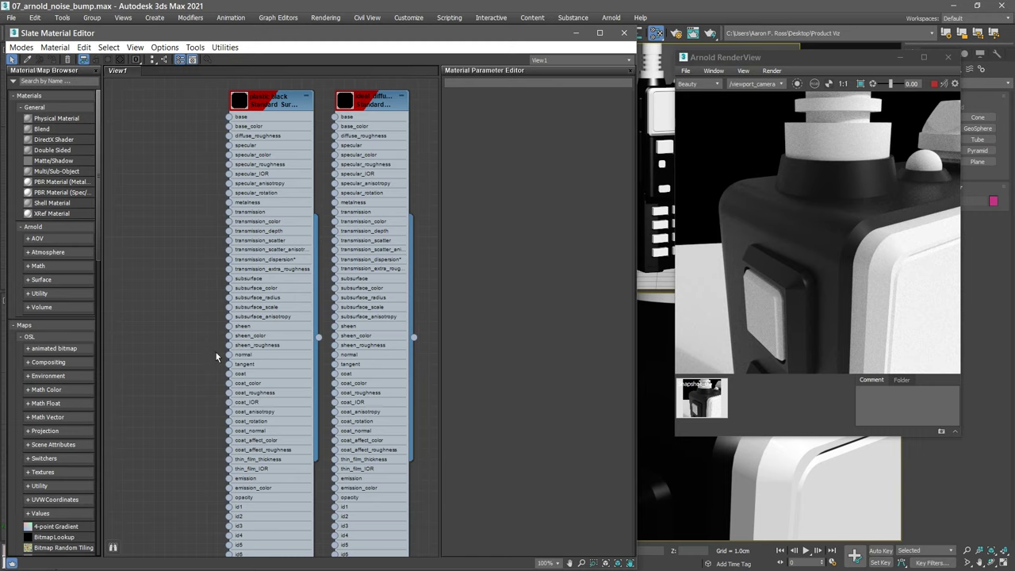
scroll(203, 356, up, 4)
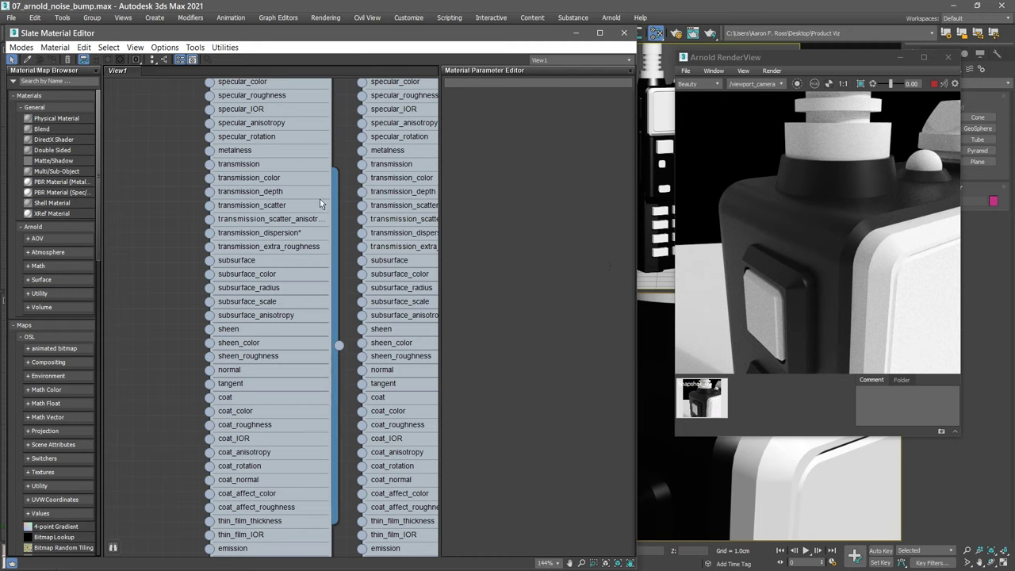
Wire a new Arnold Bump 3D map into plastic black's normal input
middle_drag(144, 153, 266, 255)
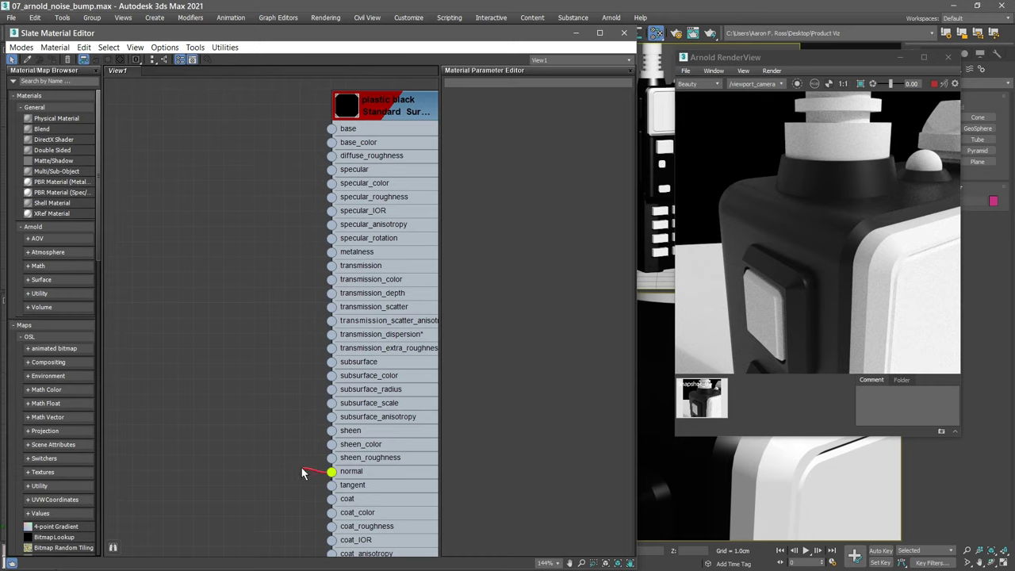
drag(290, 468, 203, 369)
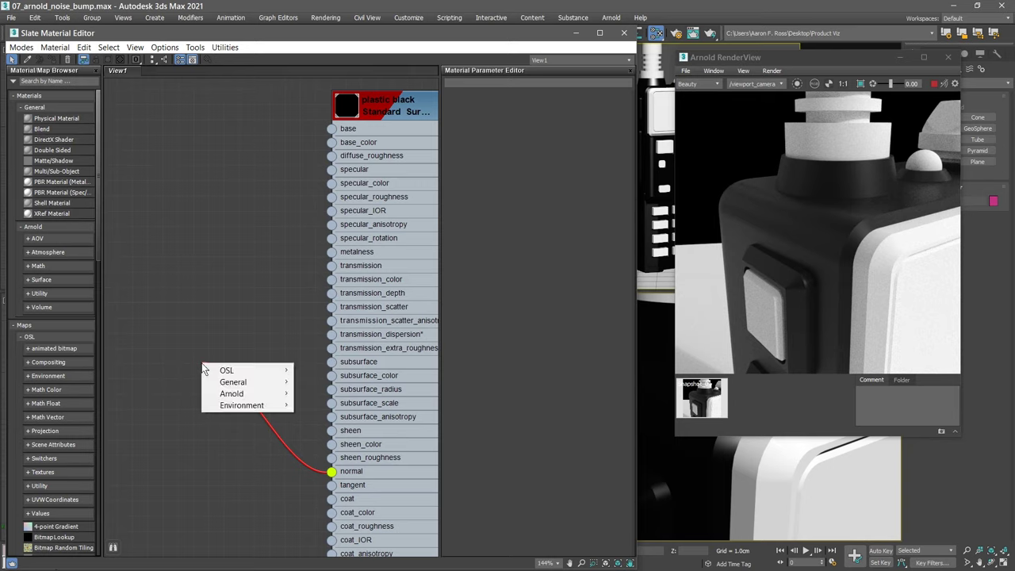
mouse_move(238, 394)
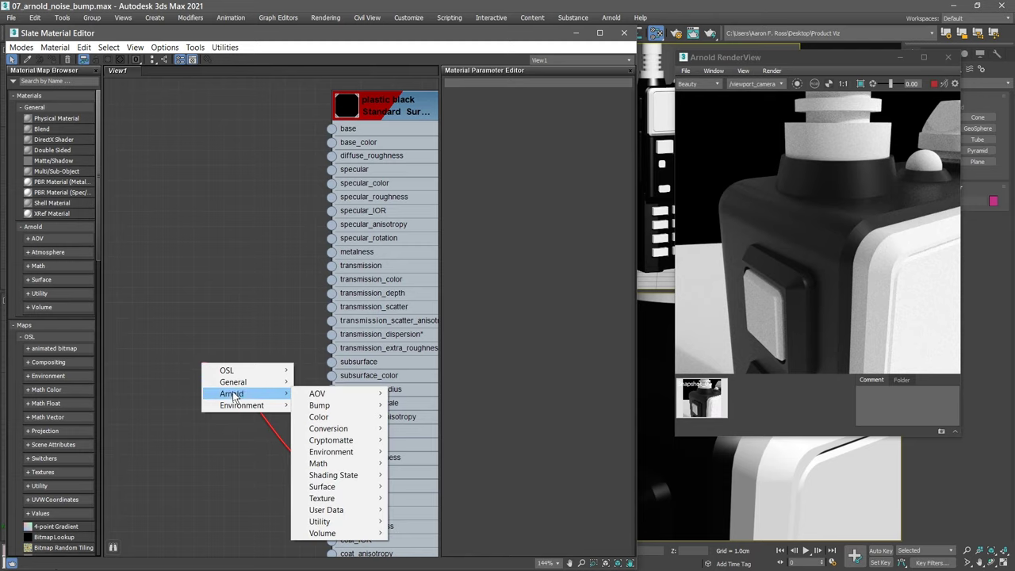
mouse_move(321, 415)
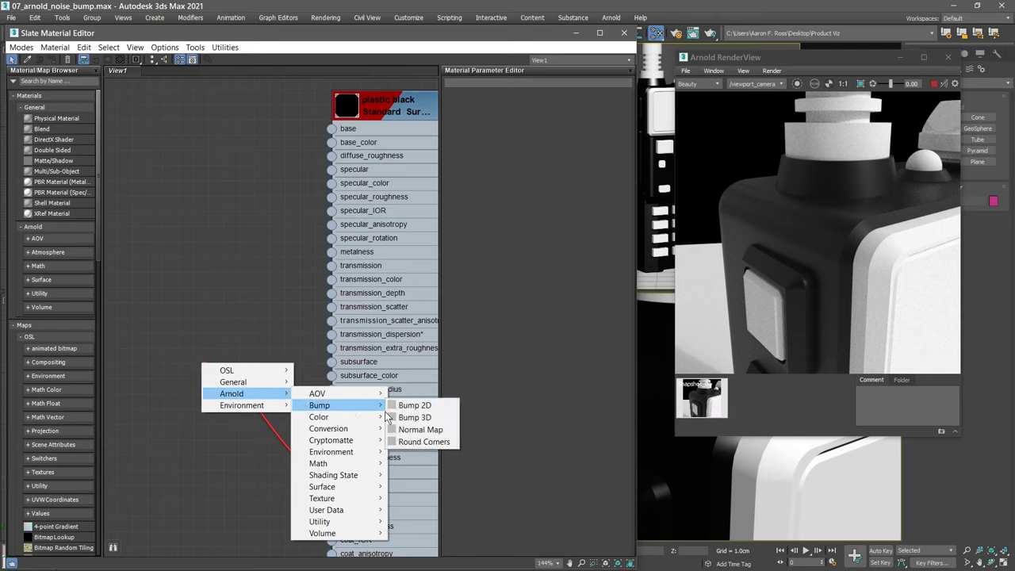
click(427, 417)
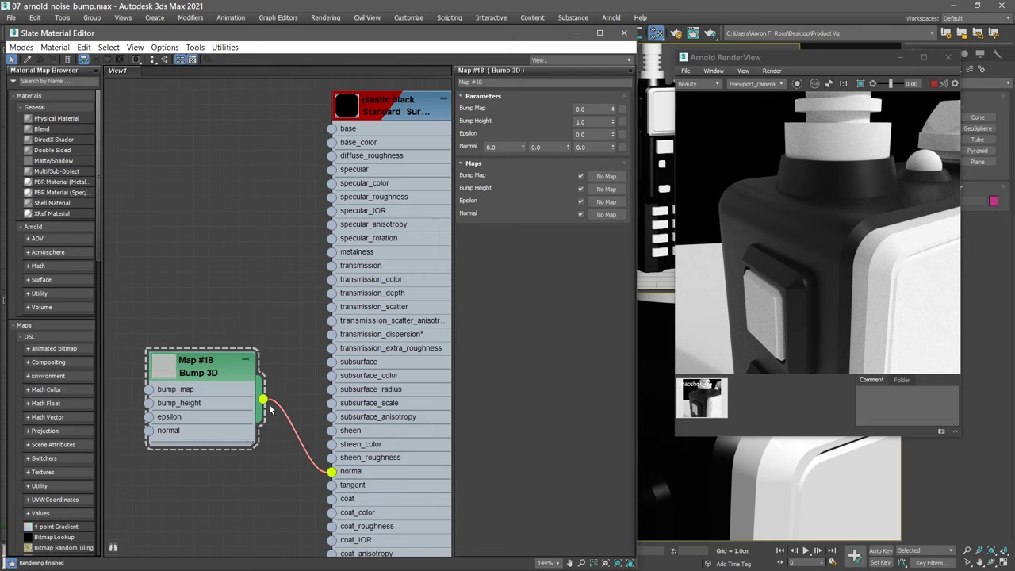
Rename the new Bump 3D node to 'plastic bump map'
click(223, 372)
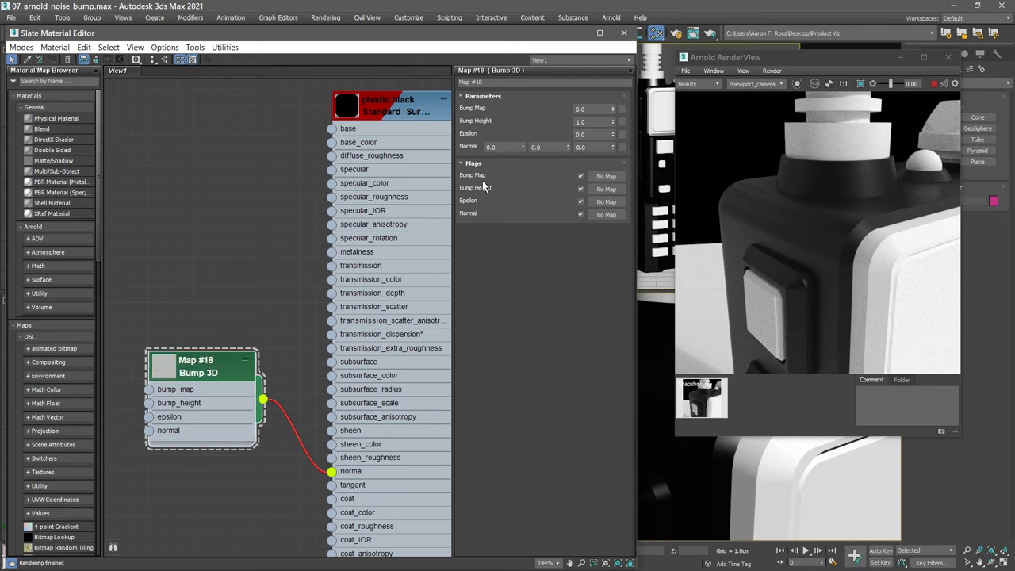
click(474, 82)
text(pl)
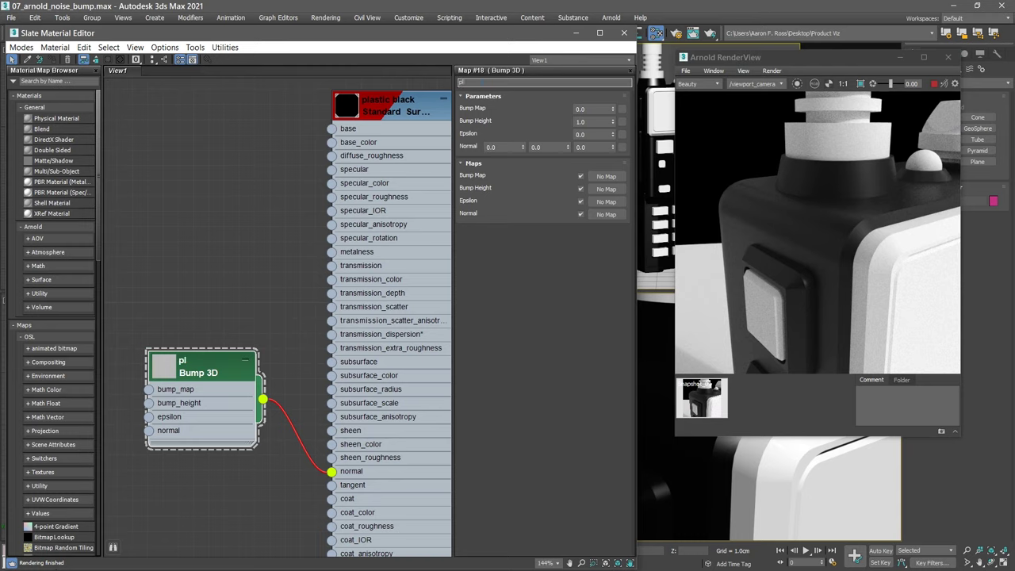
text(astic bump map)
key(Return)
Connect a new Arnold Noise texture to the Bump 3D map's bump_map input
middle_drag(177, 264, 240, 263)
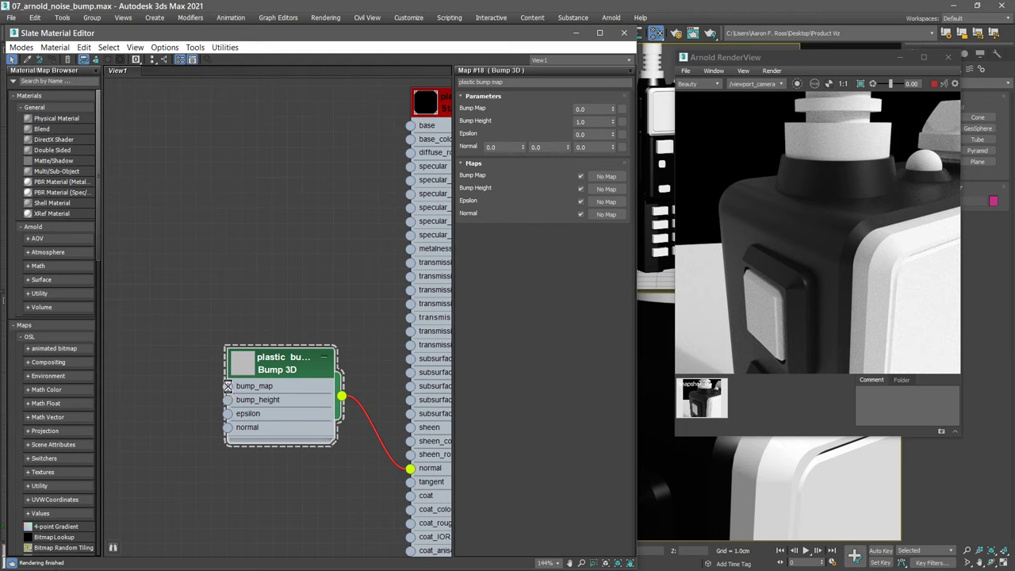
drag(228, 386, 138, 351)
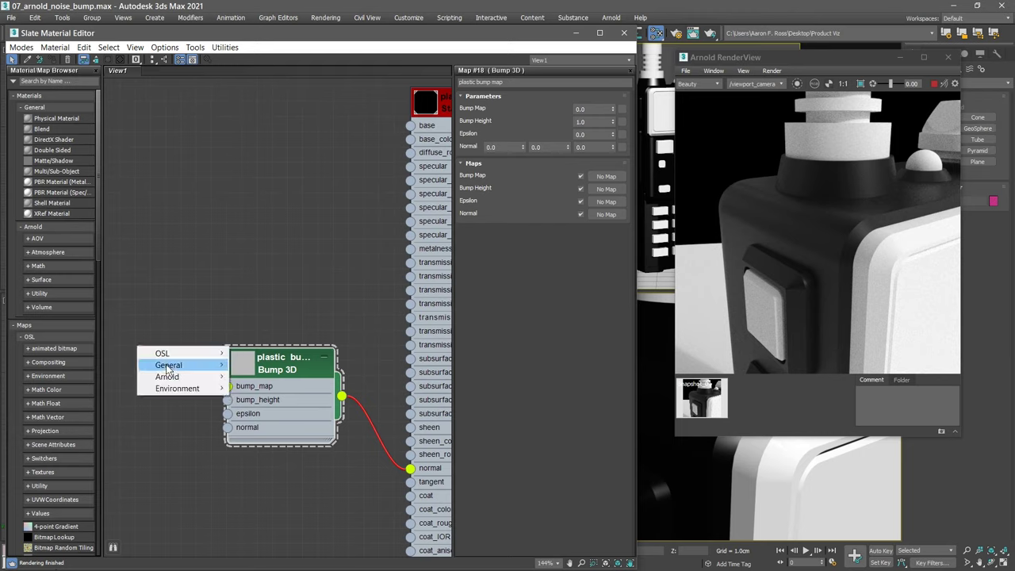
mouse_move(170, 377)
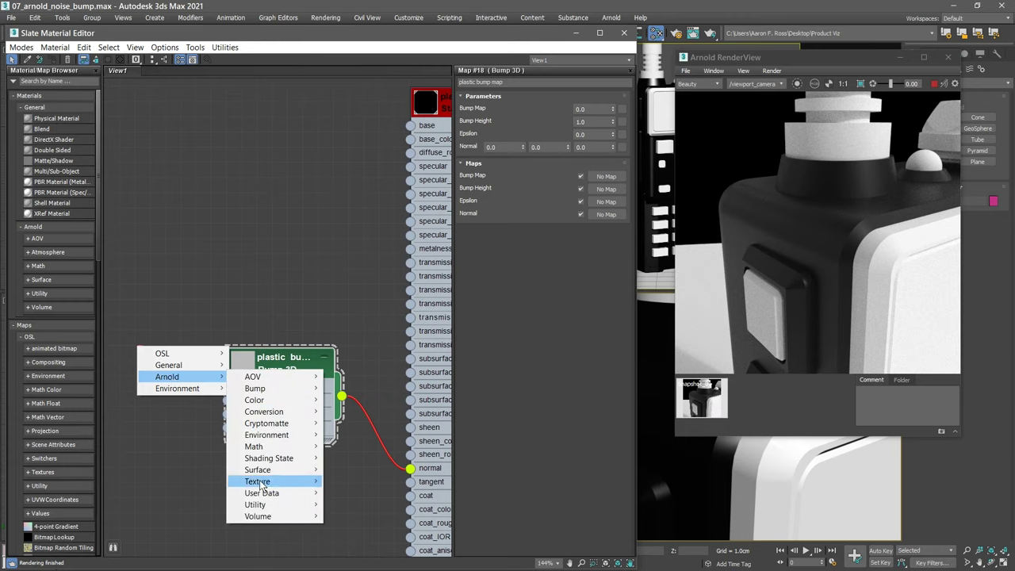
mouse_move(260, 484)
click(376, 446)
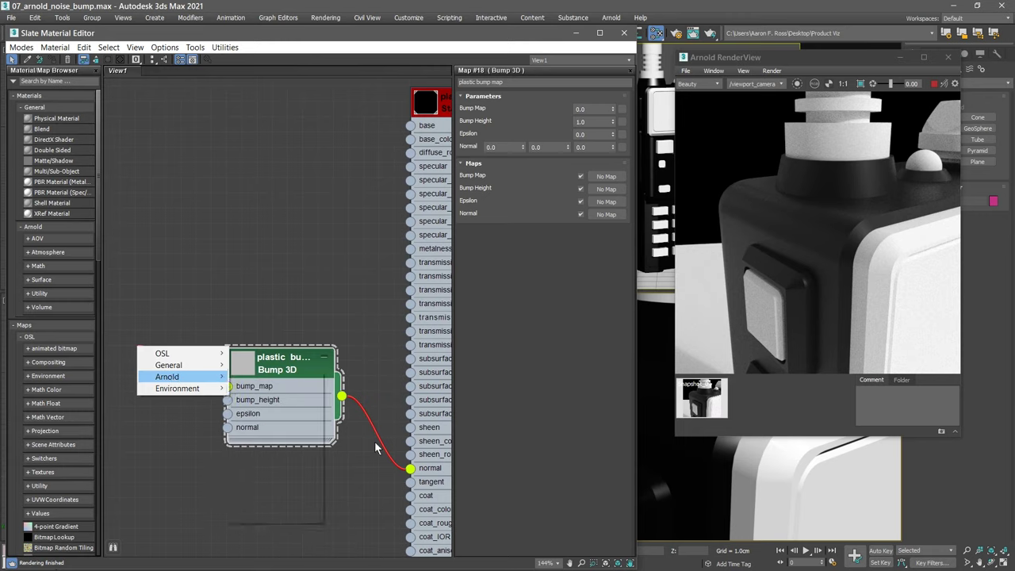
Rename the Noise node 'plastic bump noise', reposition both nodes, and restart the Arnold render
click(150, 347)
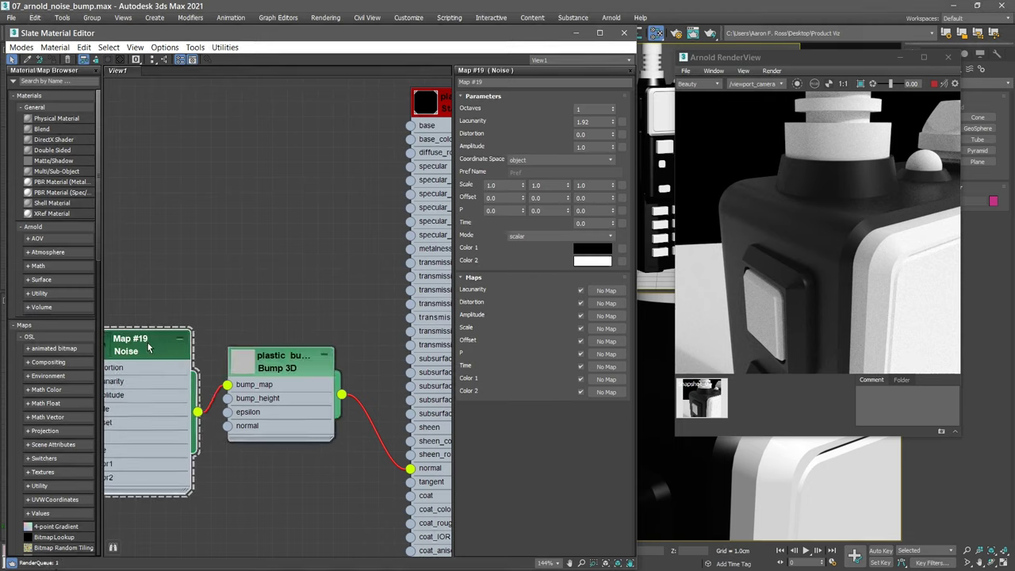
drag(155, 341, 155, 351)
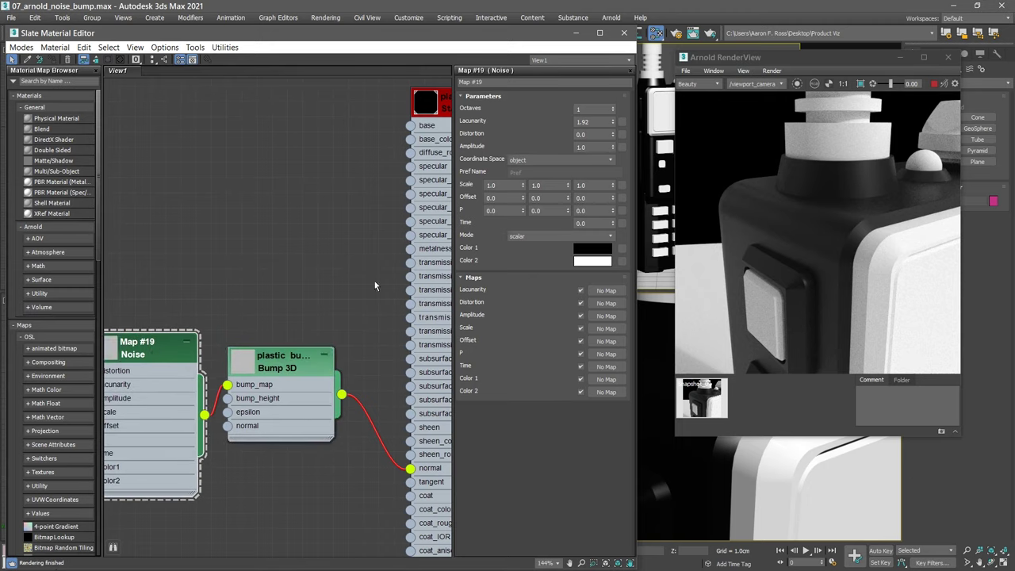
click(500, 82)
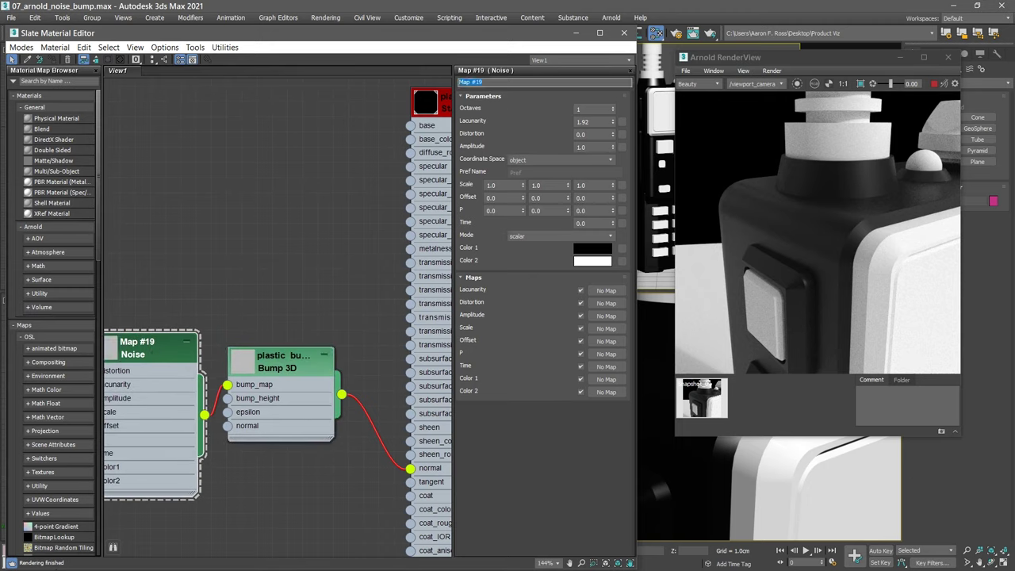
text(plastic bump noise)
key(Return)
drag(281, 364, 311, 409)
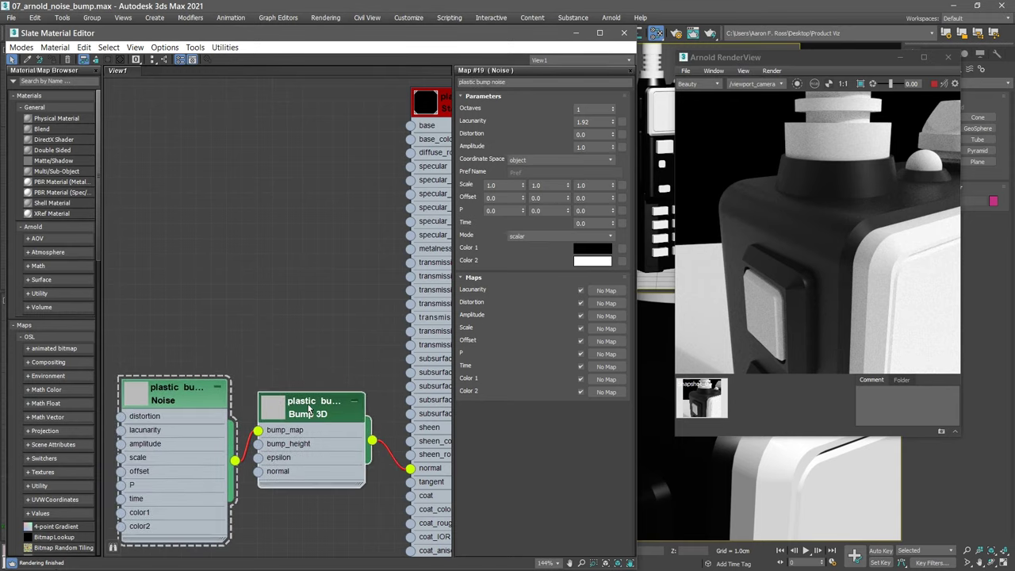
click(944, 85)
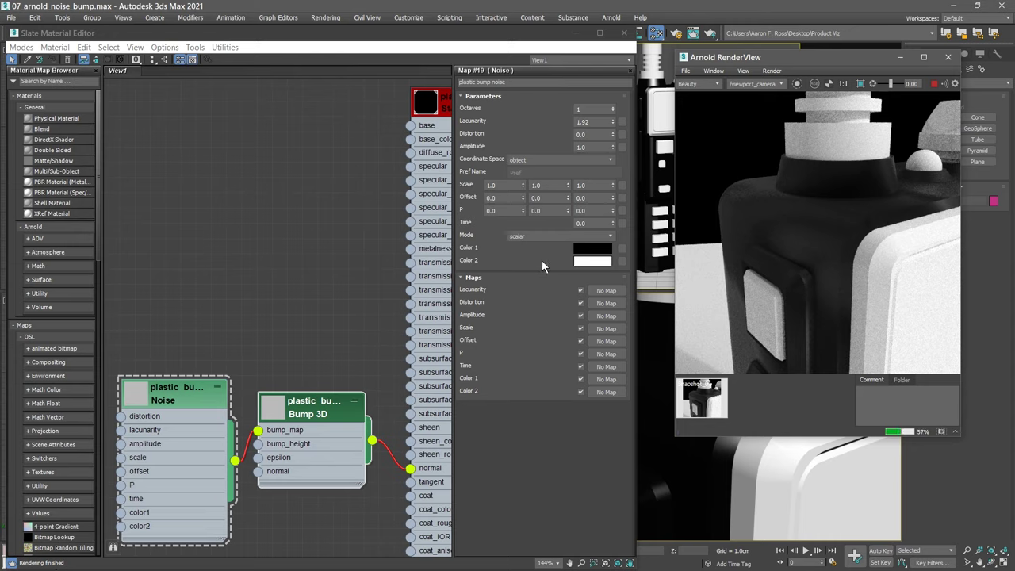
Return to the Slate Material Editor and select the Noise map's Scale X field
click(191, 394)
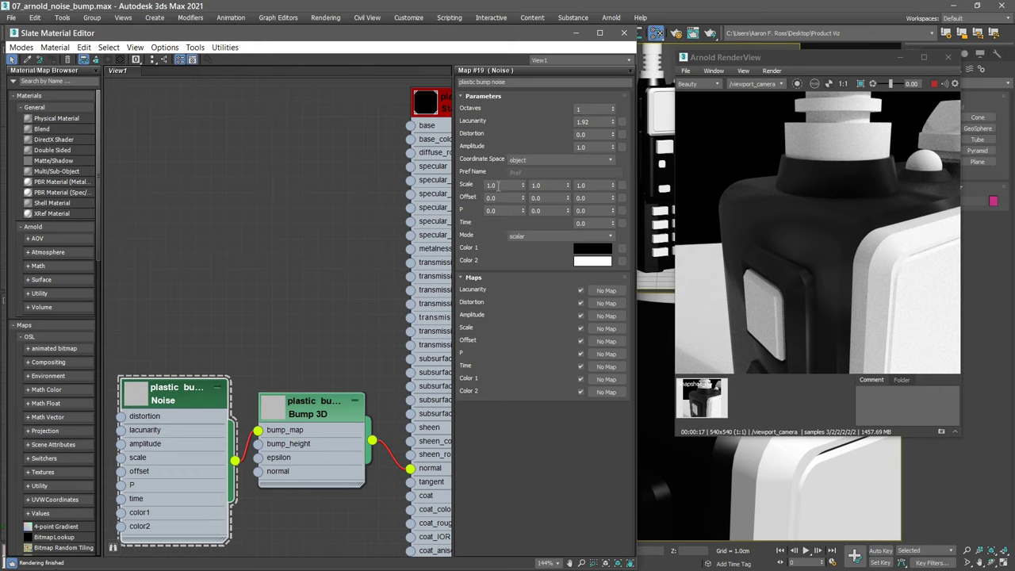
click(472, 184)
Set plastic bump noise Scale X, Y and Z to 10, then bring up the Bump 3D parameters
text(10)
key(Tab)
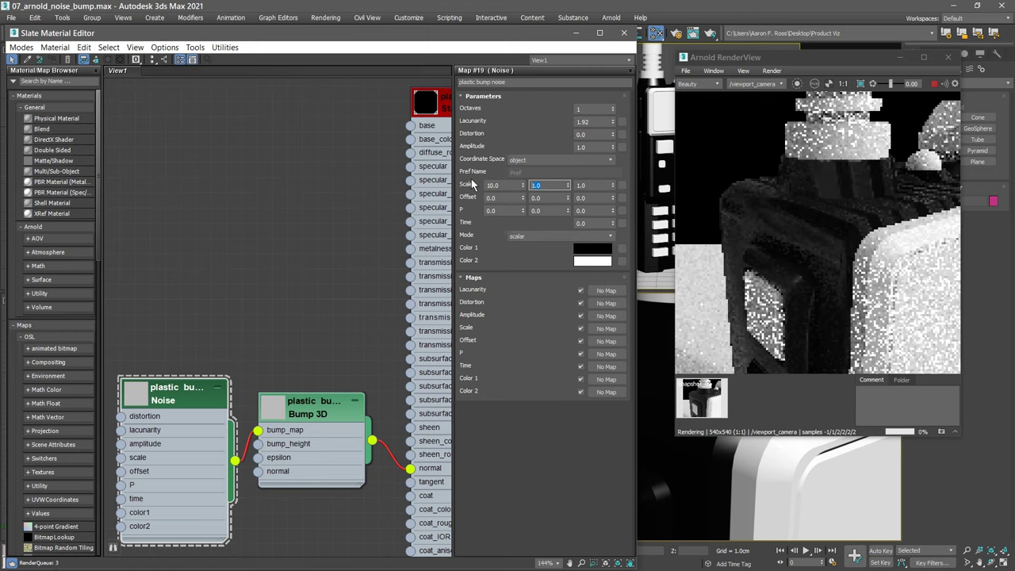
text(10)
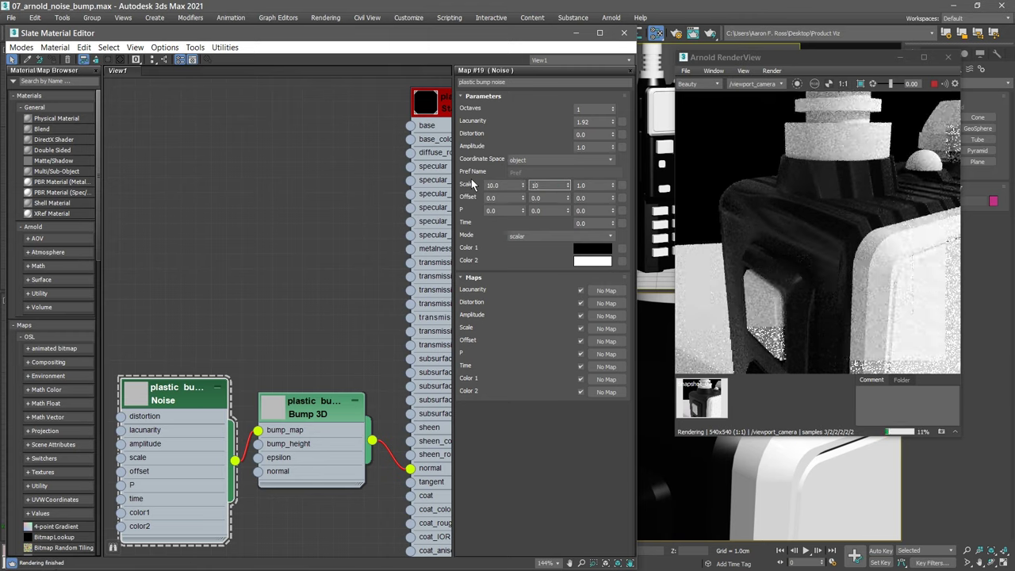
key(Tab)
text(10)
key(Return)
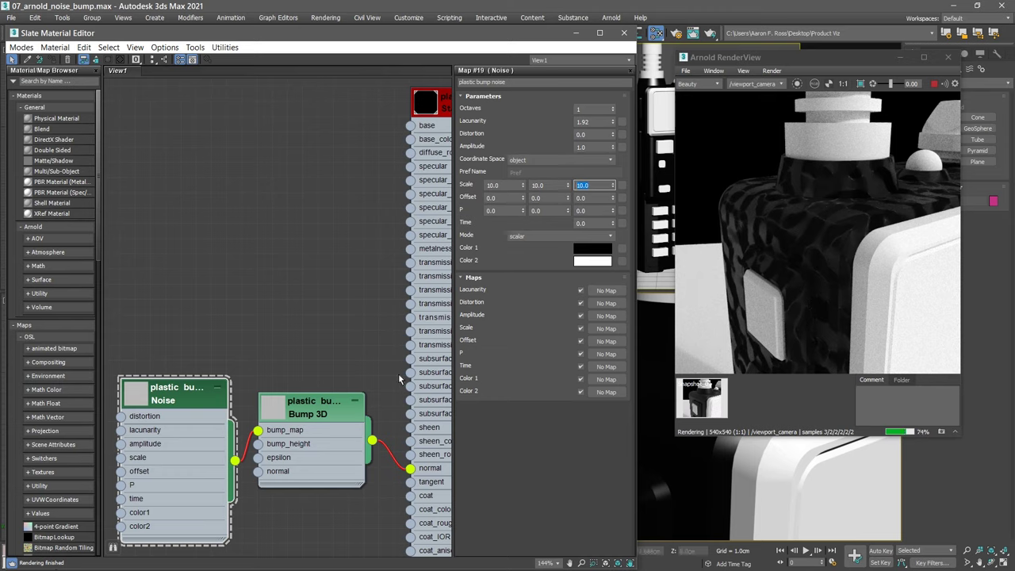
double_click(314, 413)
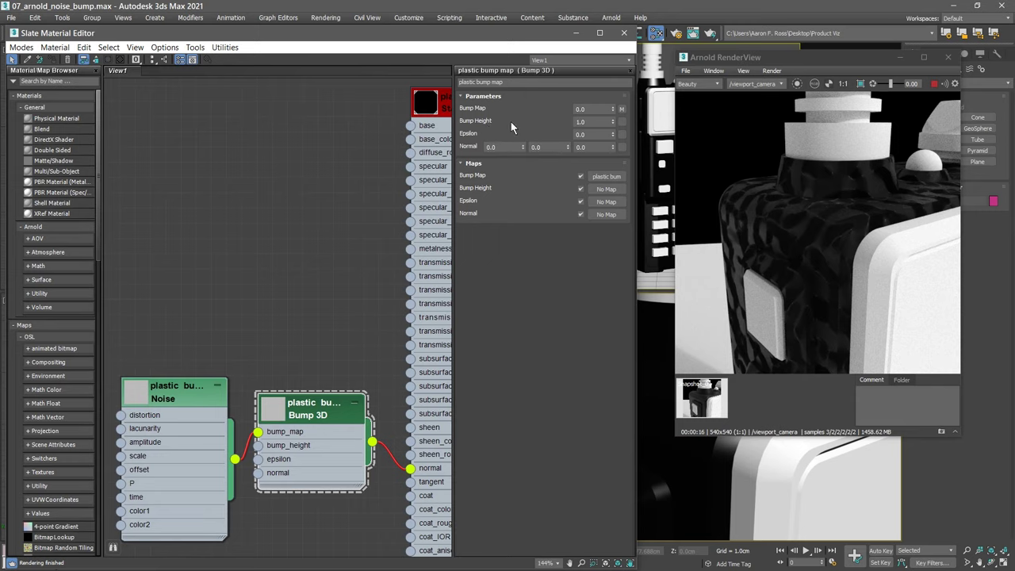
Lower plastic bump map's Bump Height from 1.0 to 0.1
double_click(583, 121)
text(0.1)
key(Return)
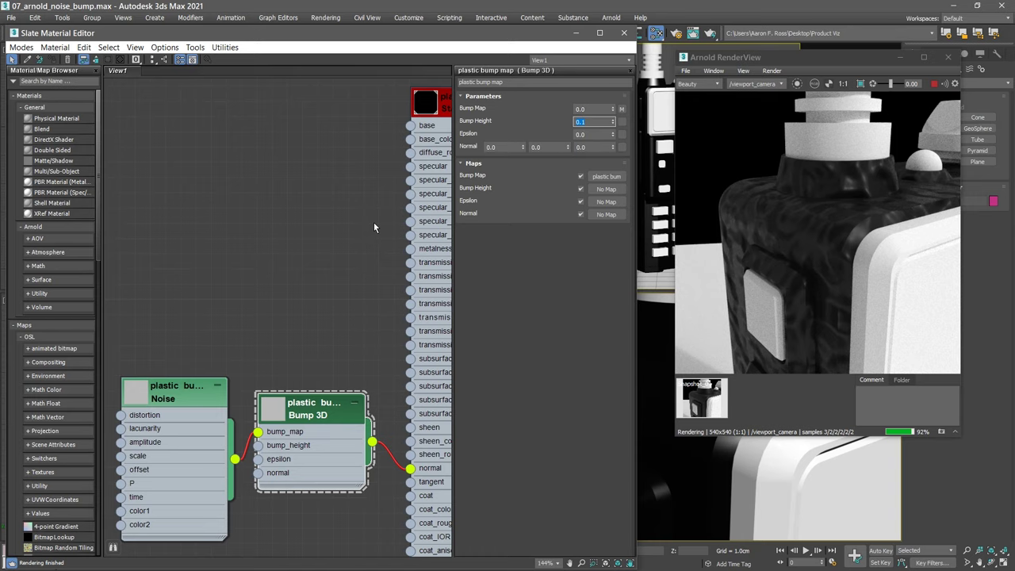
key(alt+z)
Unwire Bump 3D from normal and connect the Noise output to plastic black's base_color
drag(362, 222, 353, 275)
middle_drag(352, 275, 319, 241)
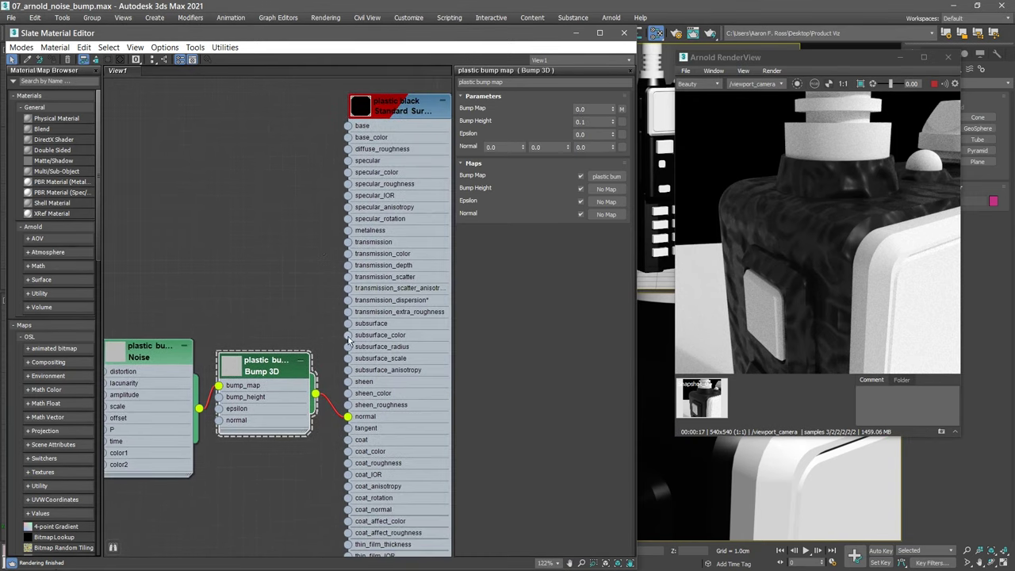
drag(346, 418, 331, 434)
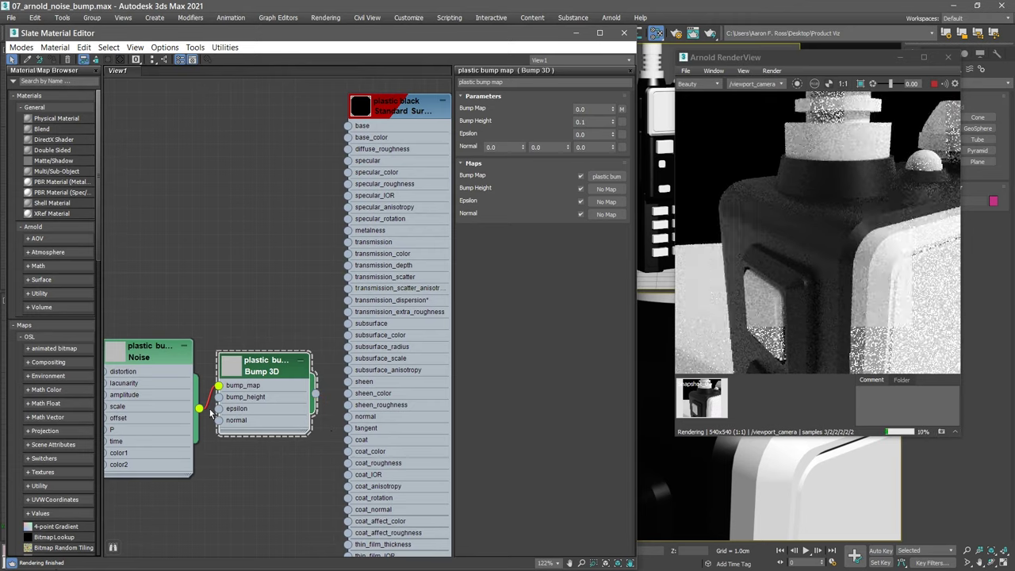
drag(199, 409, 348, 138)
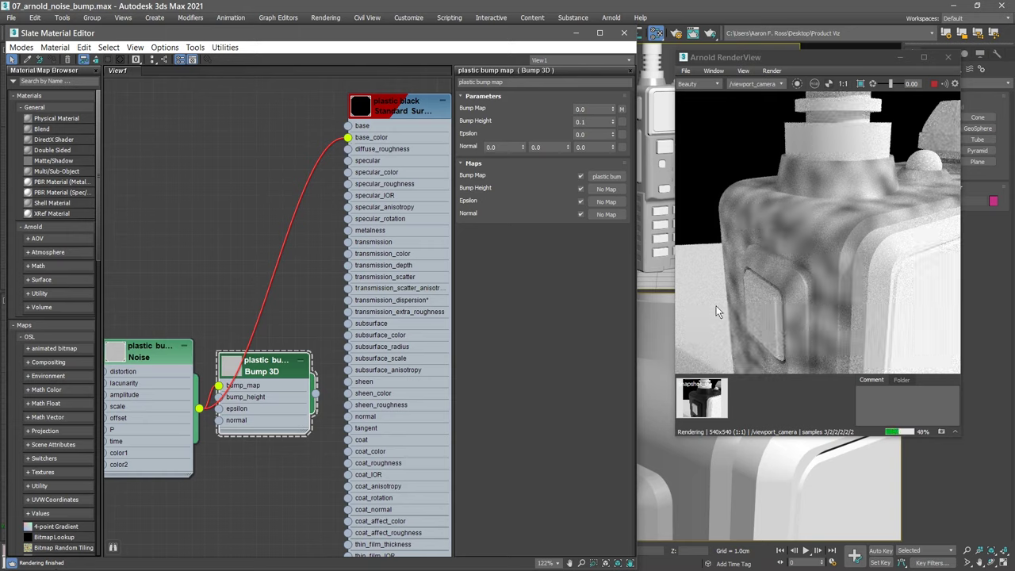
double_click(158, 356)
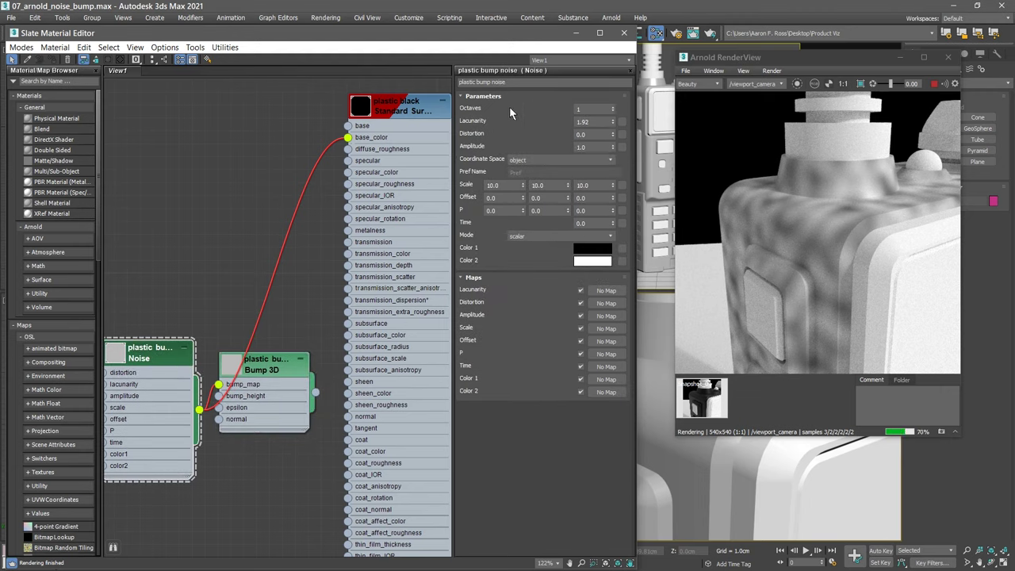
Raise plastic bump noise's Octaves from 1 to 2
mouse_move(542, 106)
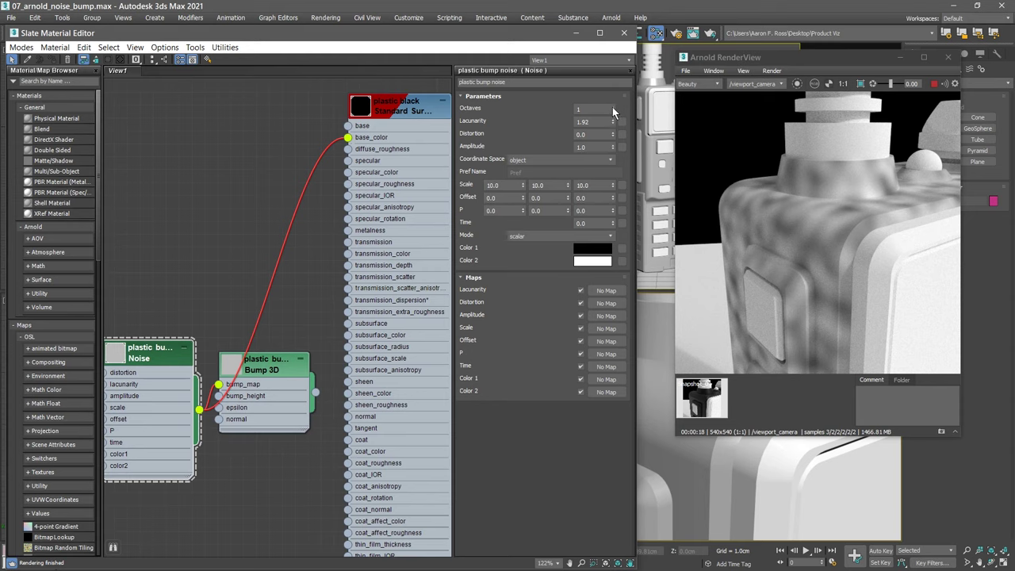
click(612, 107)
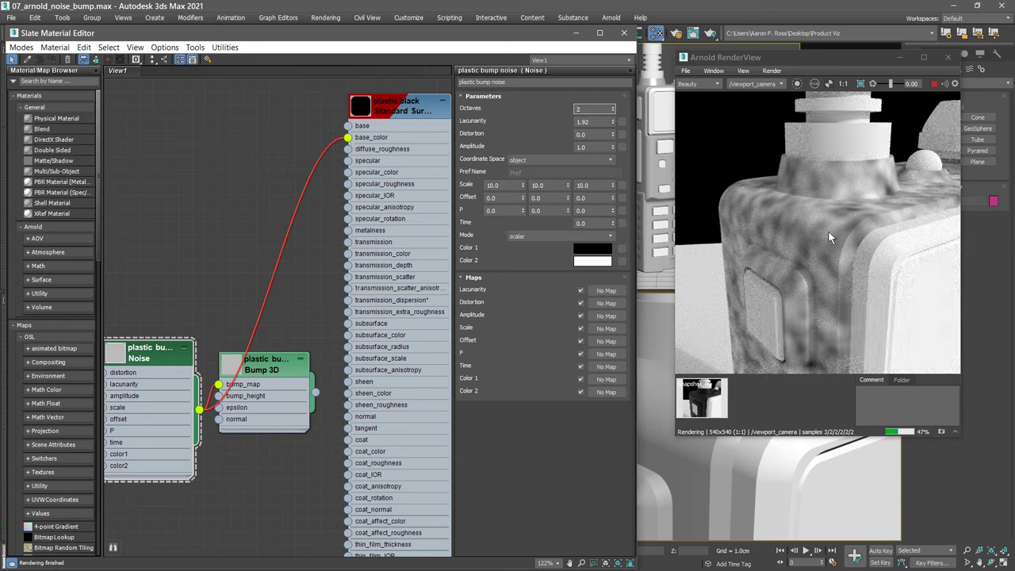
Enable Crop Render Region over the bottle's dark body, then begin editing the Noise Lacunarity
click(860, 84)
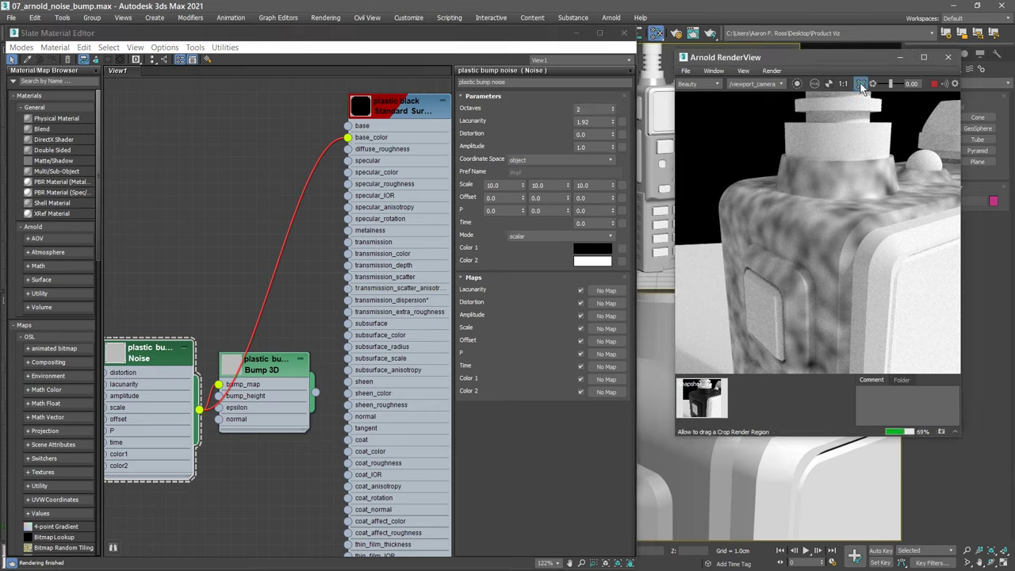
drag(780, 196, 845, 265)
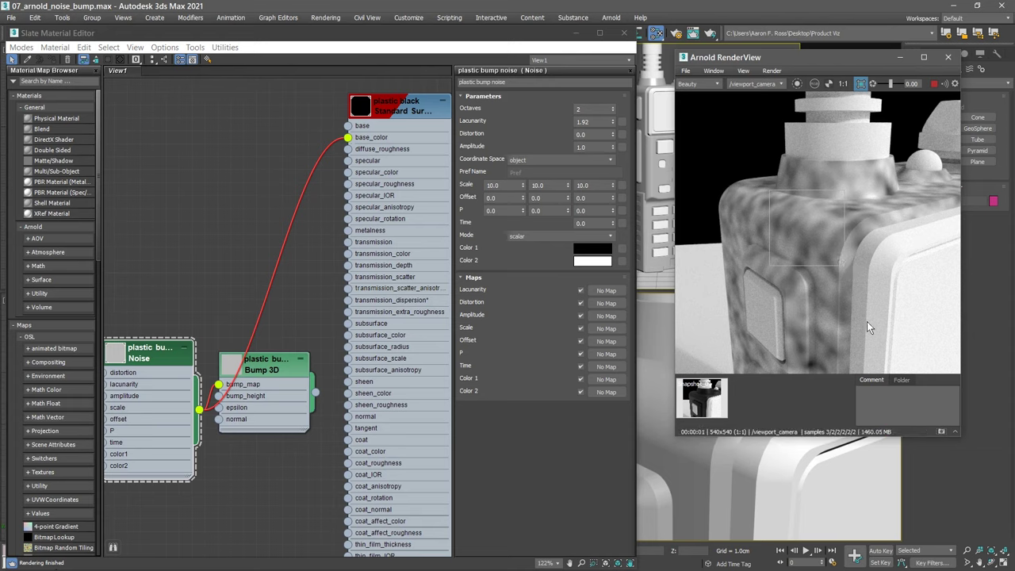
drag(807, 227, 776, 229)
drag(814, 266, 849, 252)
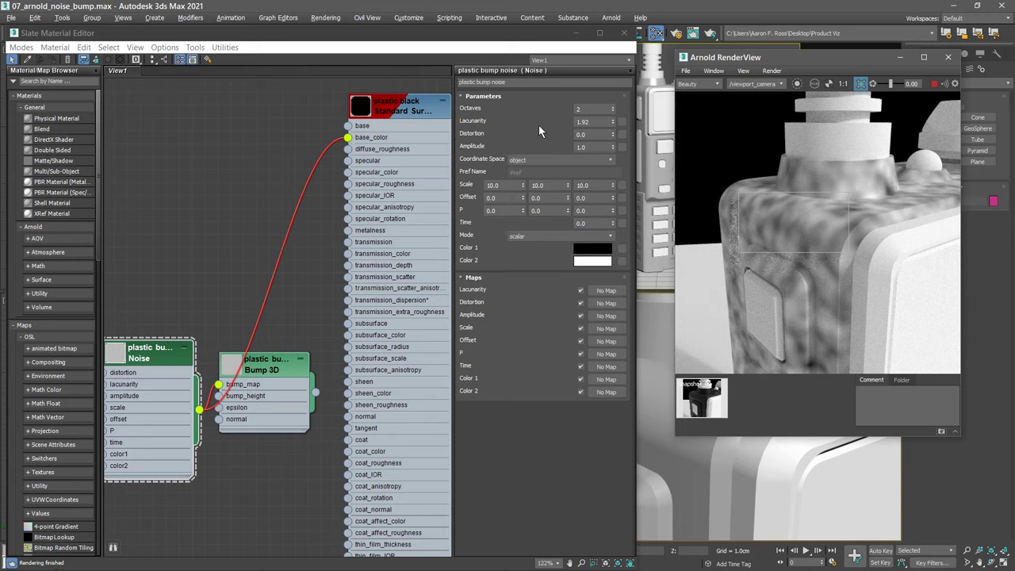
double_click(596, 121)
Enter Noise Lacunarity 1.7, Amplitude 1.7 and Distortion 2.0 for the plastic bump
text(1.7)
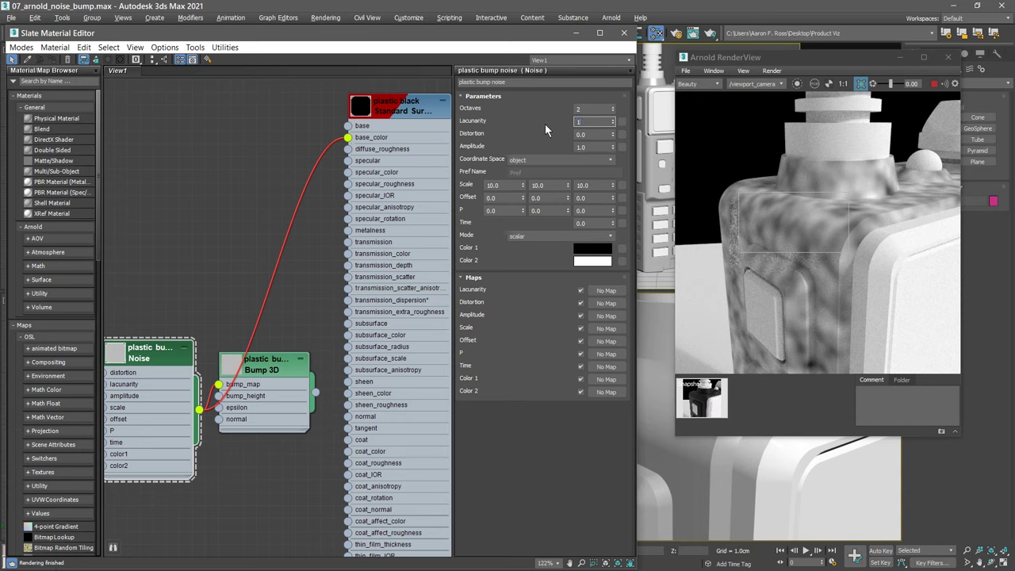
key(Return)
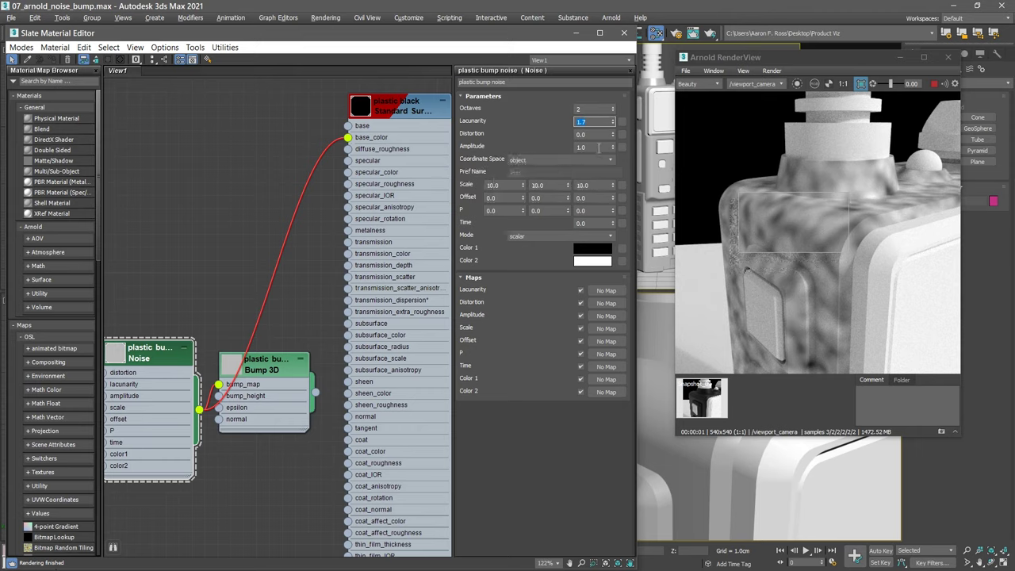
double_click(572, 146)
text(1.7)
key(Return)
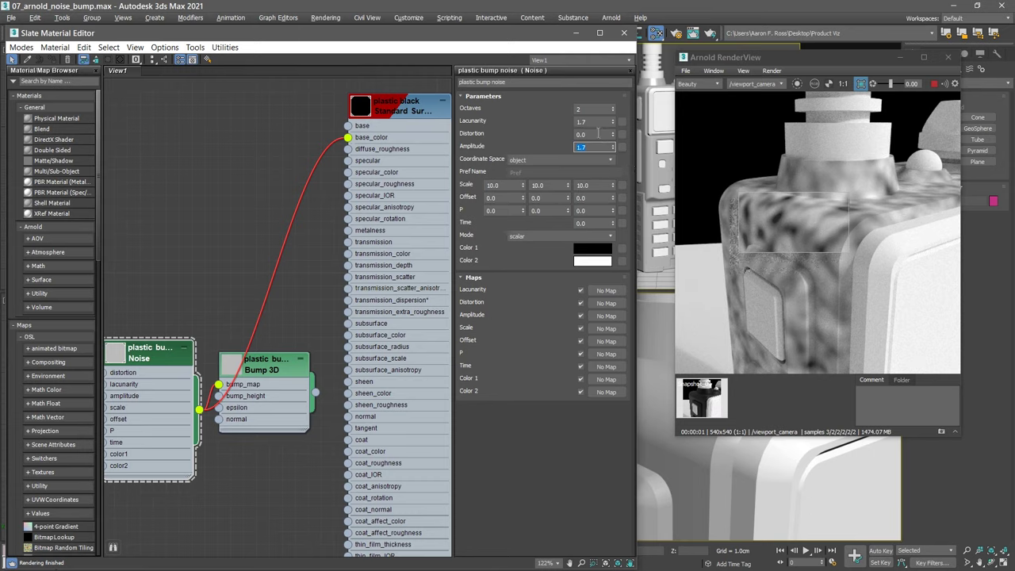
key(shift+Tab)
text(2)
key(Return)
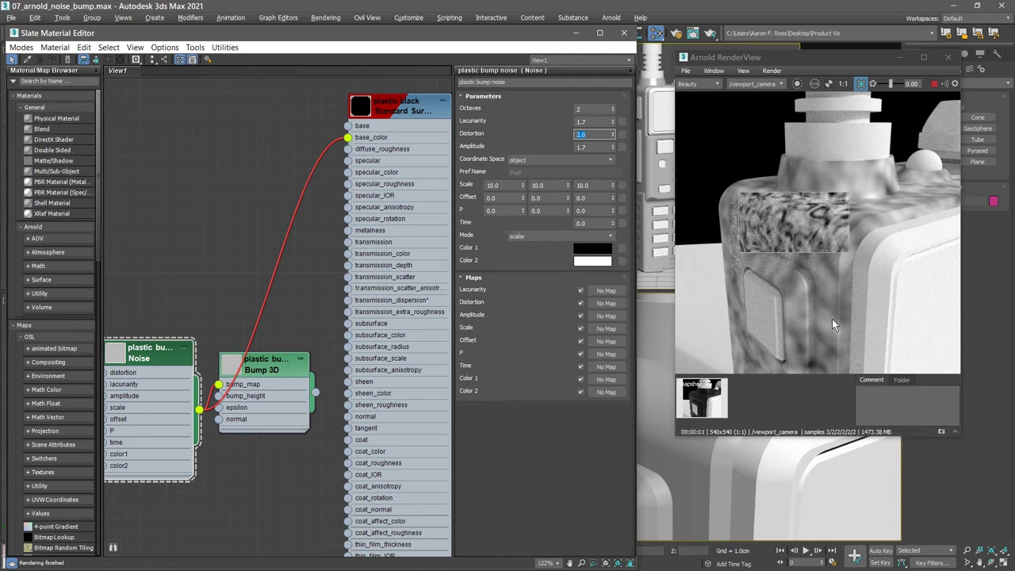
Render the full frame, set Noise Scale X, Y, Z to 30, and unhook Noise from base_color
click(860, 82)
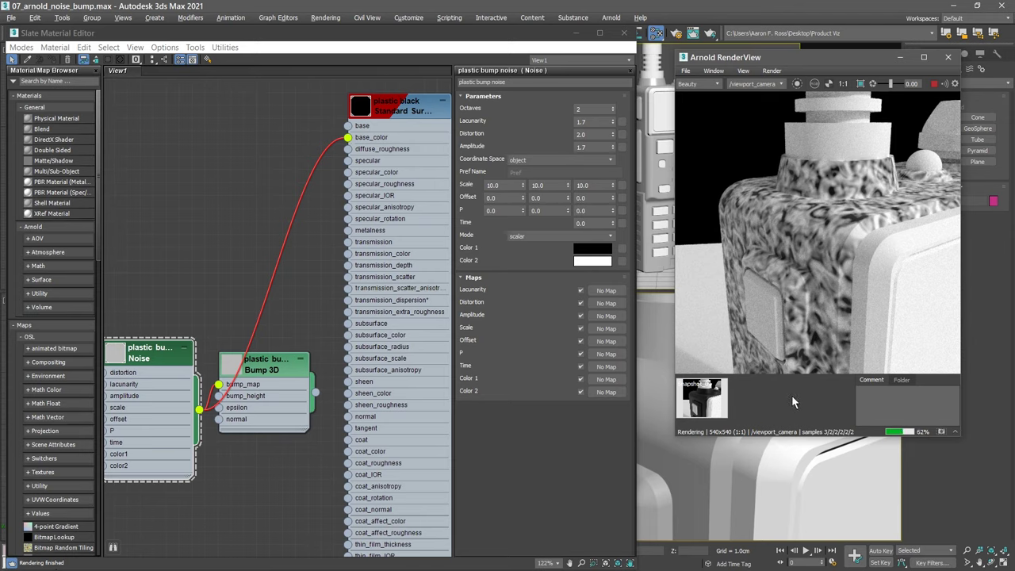
click(493, 185)
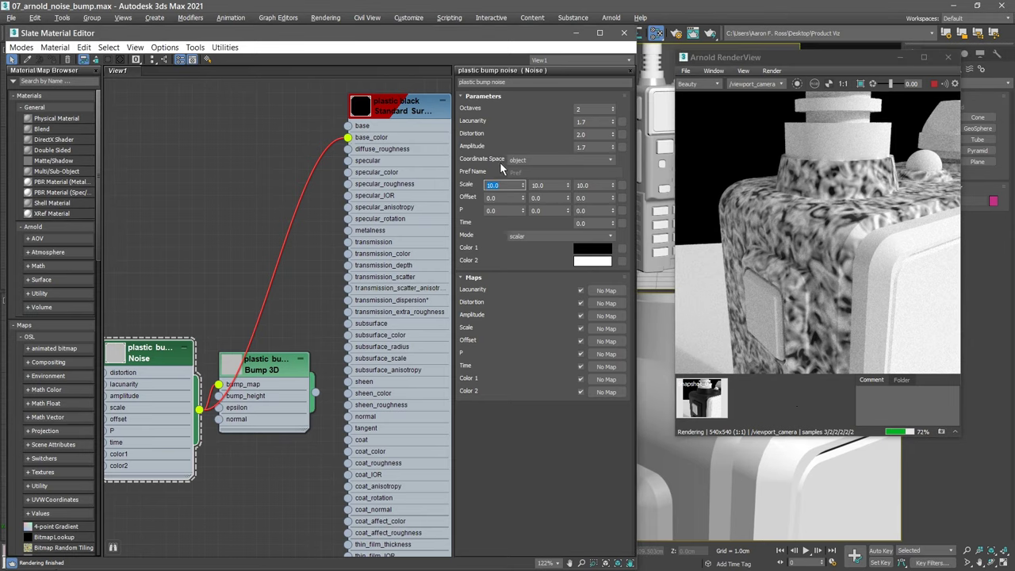
text(30)
key(Tab)
text(30)
key(Tab)
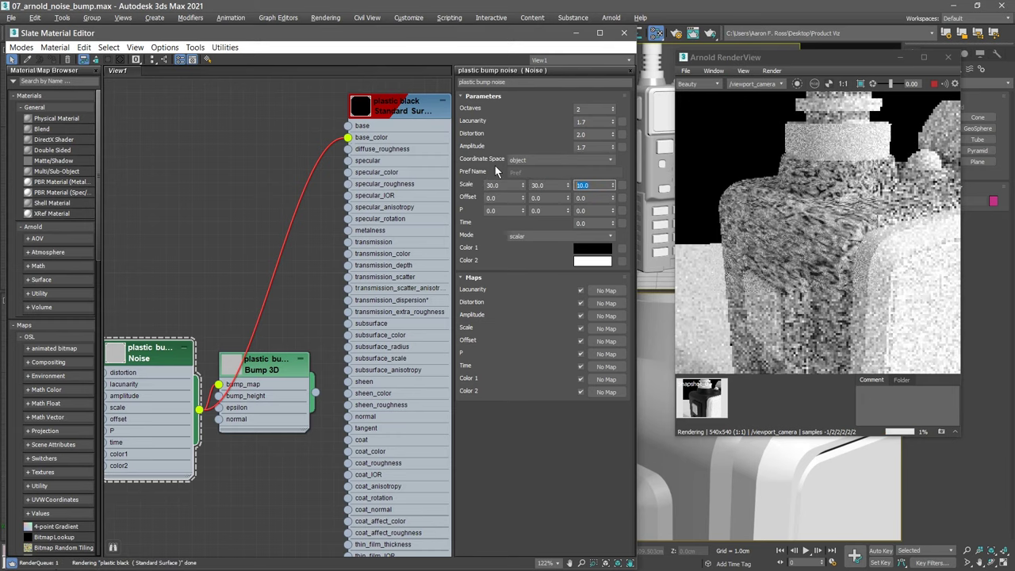
text(30)
key(Return)
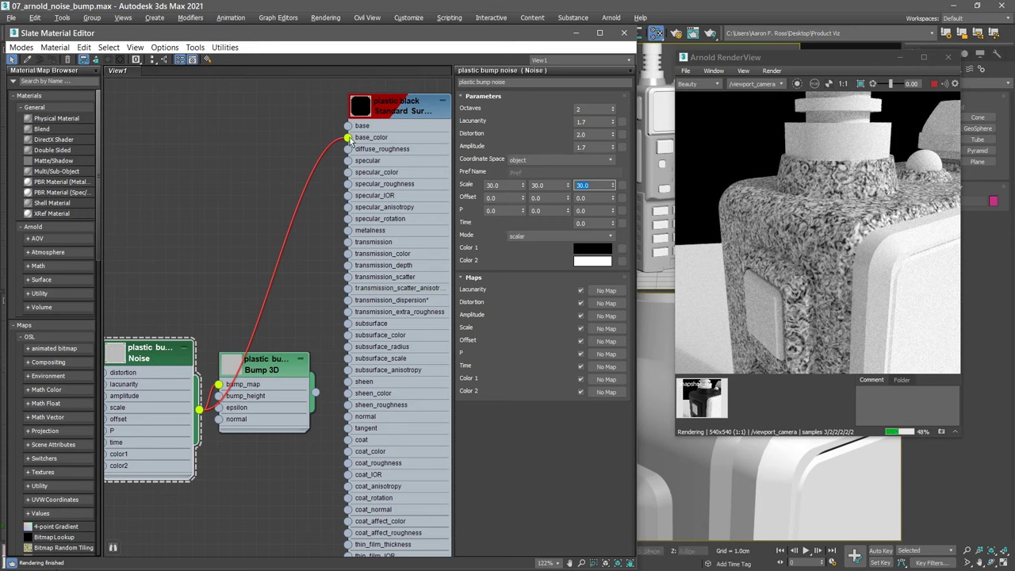
drag(348, 138, 315, 183)
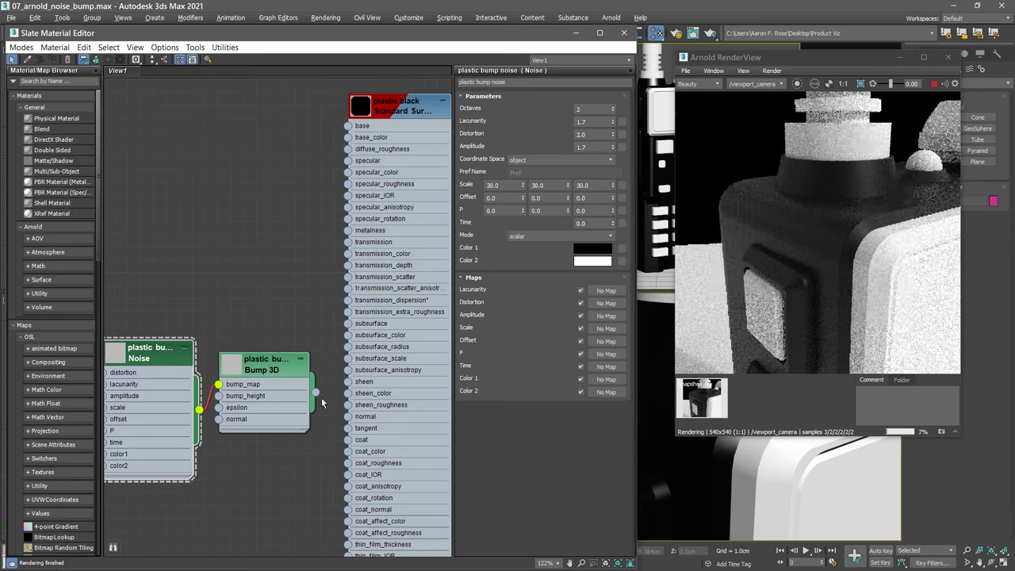
Wire the Bump 3D output into the plastic black material's normal input
drag(315, 395, 347, 417)
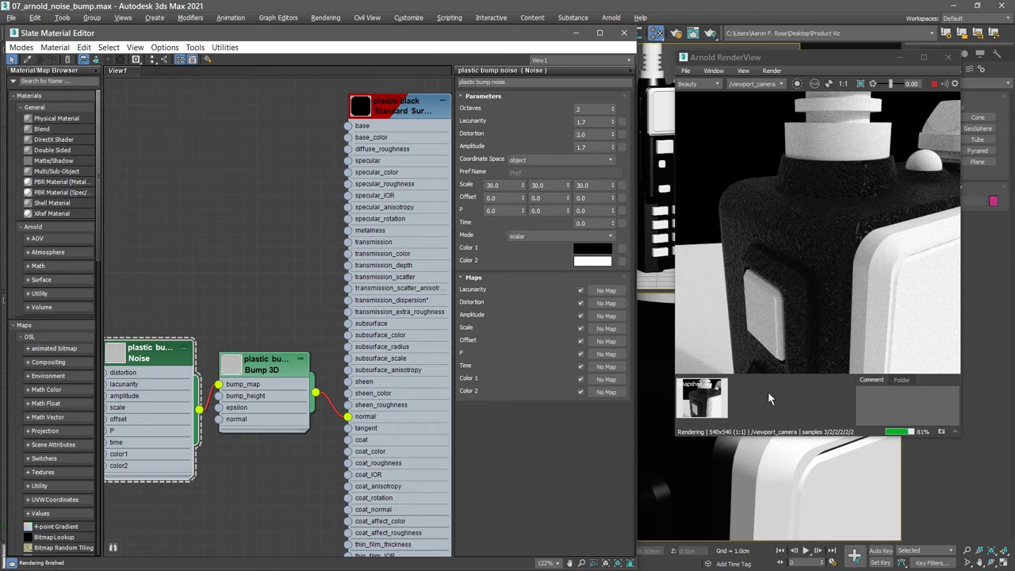
click(272, 370)
double_click(272, 370)
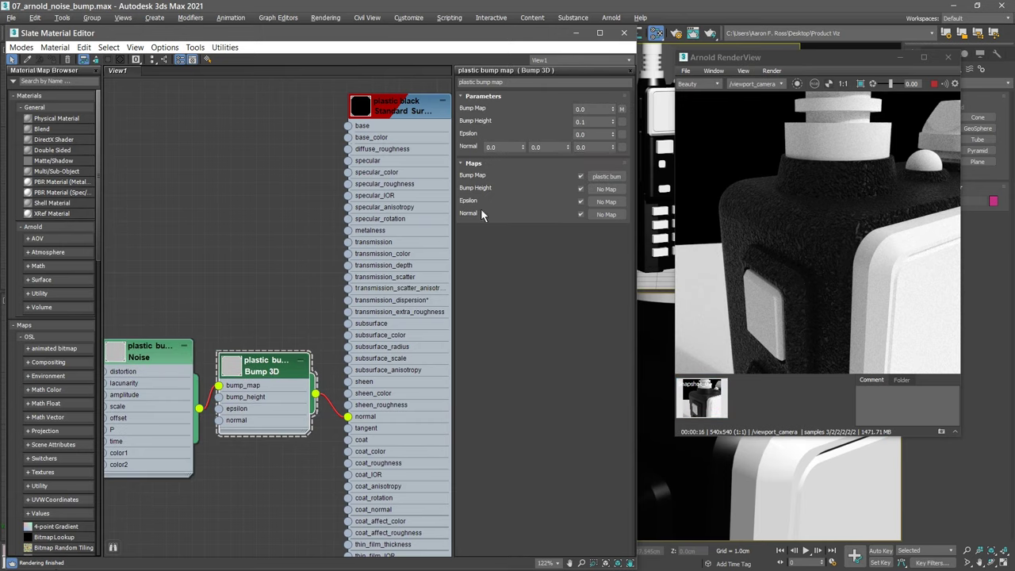
Set Bump 3D's Bump Height to 0.002 and save a RenderView snapshot
double_click(579, 121)
text(.002)
key(Return)
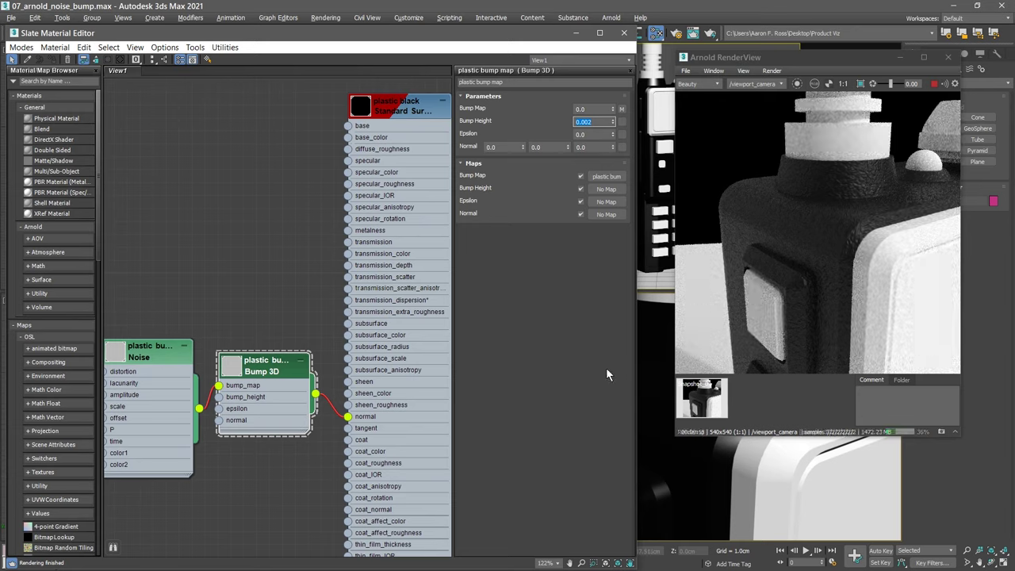
click(942, 431)
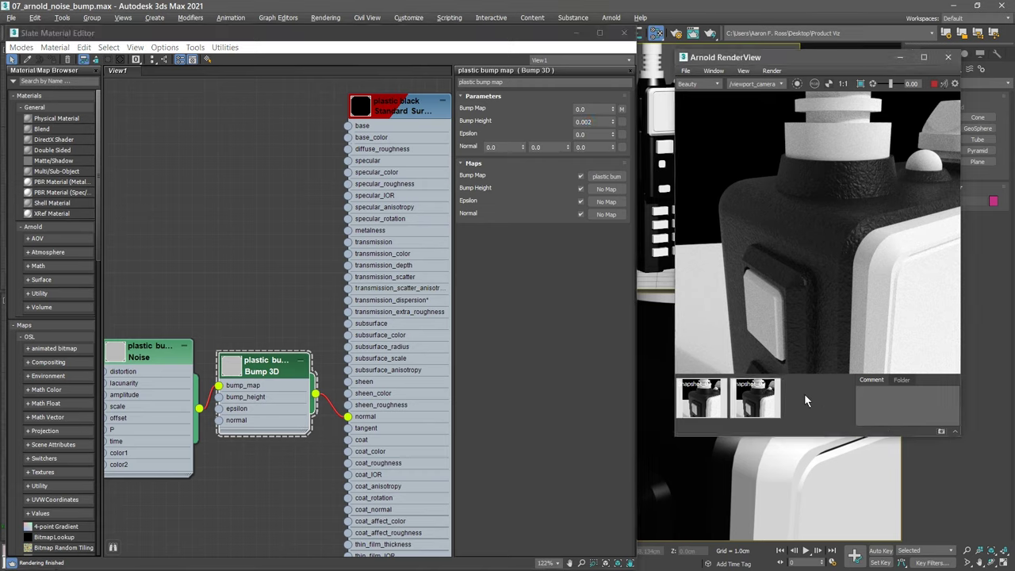
Flip between the earlier no-bump snapshot and the fine-bump snapshot to compare them
click(703, 402)
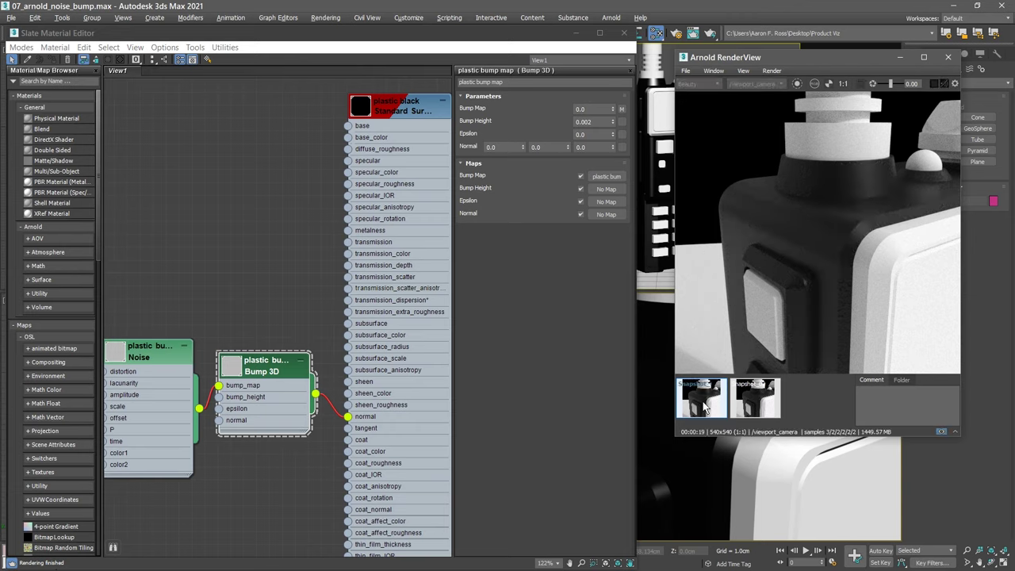
click(758, 404)
click(708, 405)
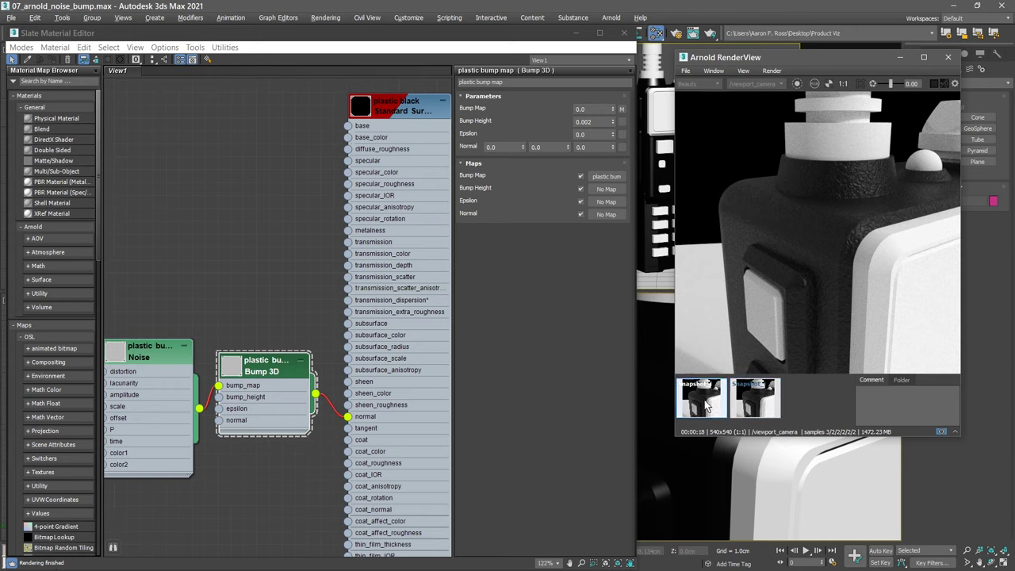
click(747, 406)
click(710, 404)
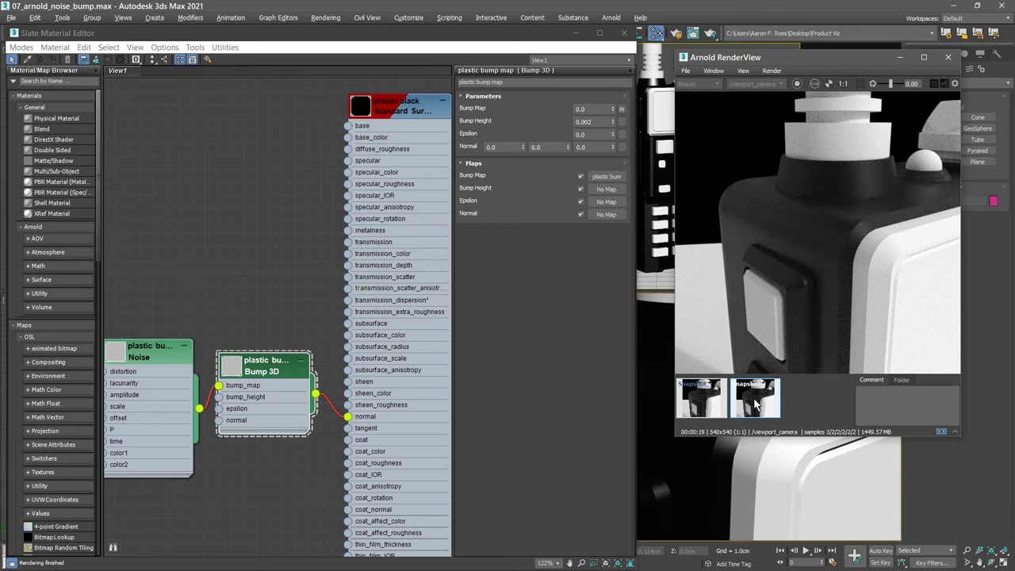